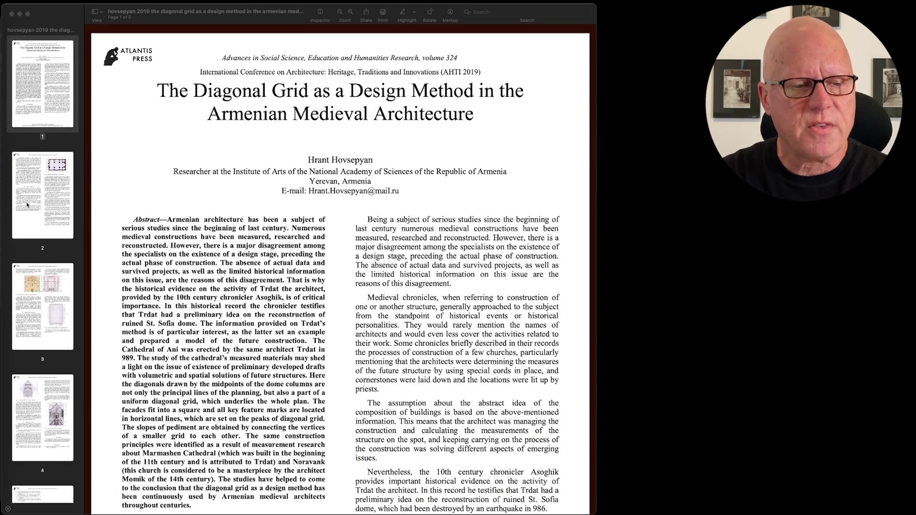
Step: Look through pages 3, 4 and 5 of the diagonal grid article and return to page 1
{"action": "left_click", "coordinate": [34, 295]}
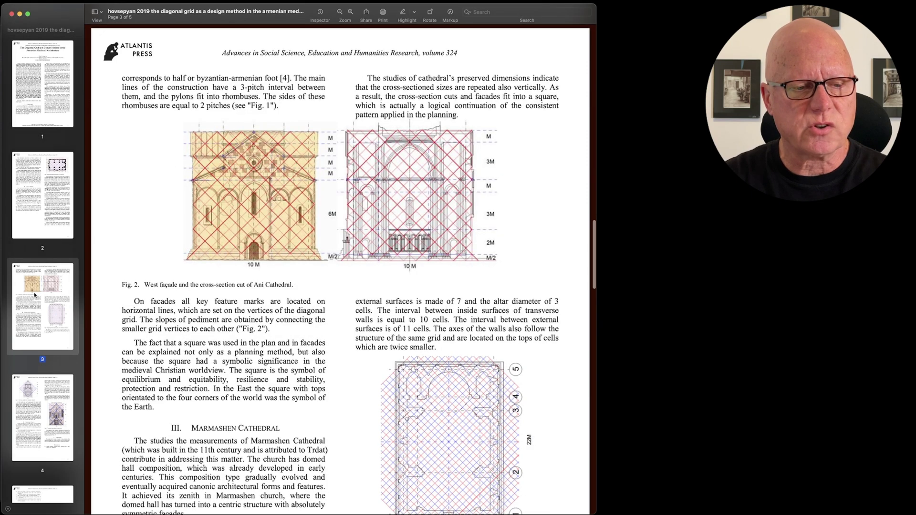
{"action": "left_click", "coordinate": [44, 408]}
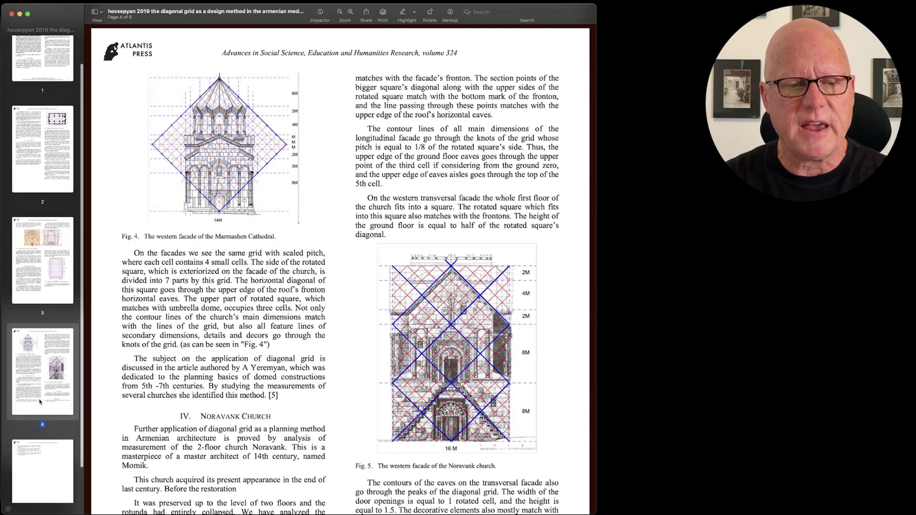
{"action": "scroll", "coordinate": [41, 400], "scroll_direction": "down", "scroll_amount": 3}
{"action": "left_click", "coordinate": [44, 418]}
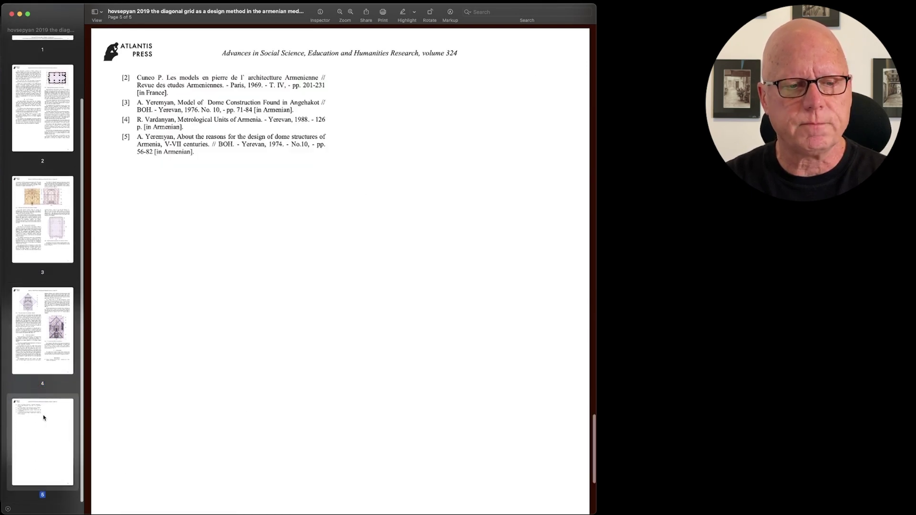
{"action": "scroll", "coordinate": [51, 132], "scroll_direction": "up", "scroll_amount": 3}
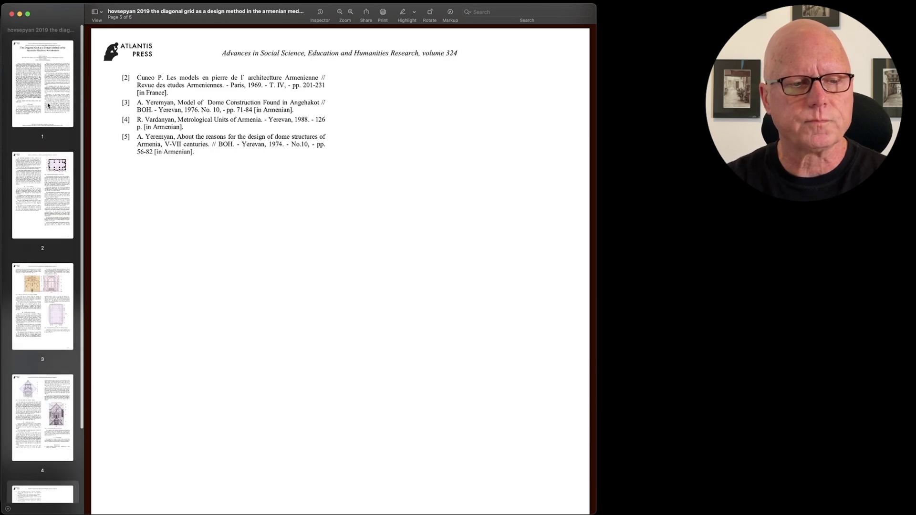
{"action": "left_click", "coordinate": [49, 105]}
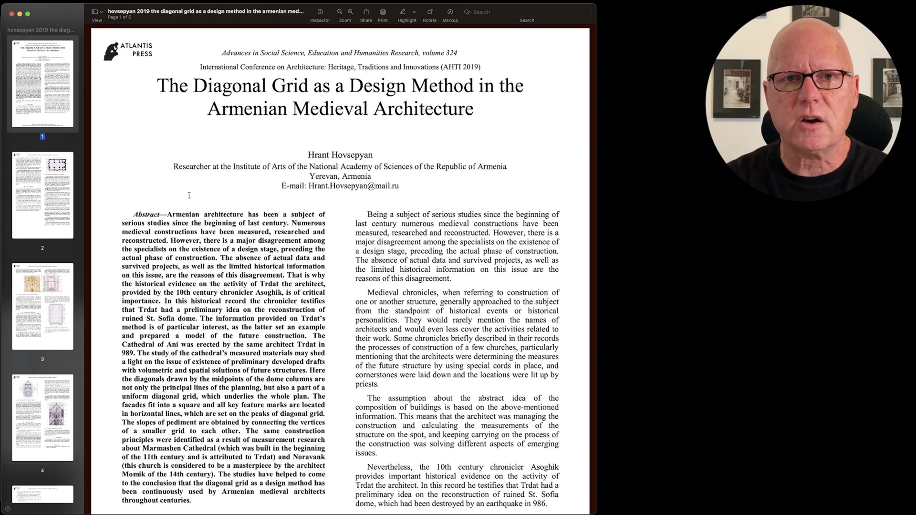
Step: Search the article's text for the word "subject"
{"action": "key", "text": "super+f"}
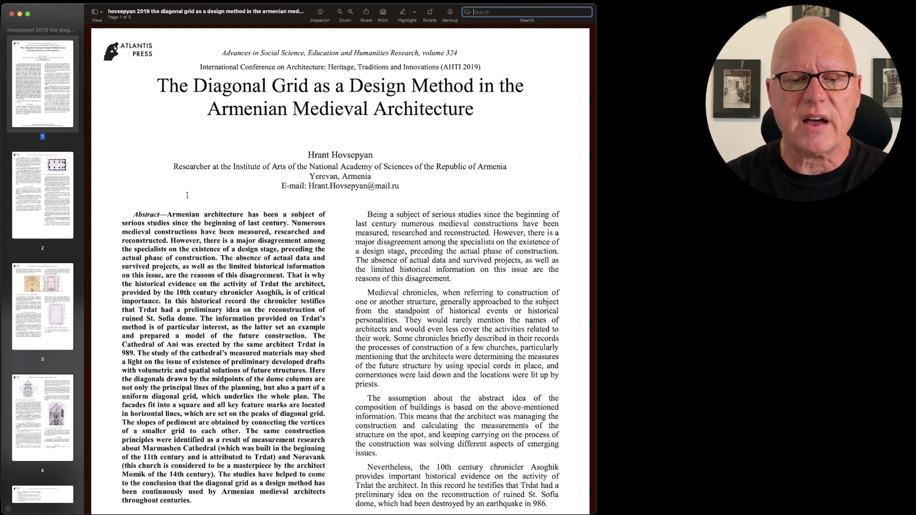
{"action": "type", "text": "sub"}
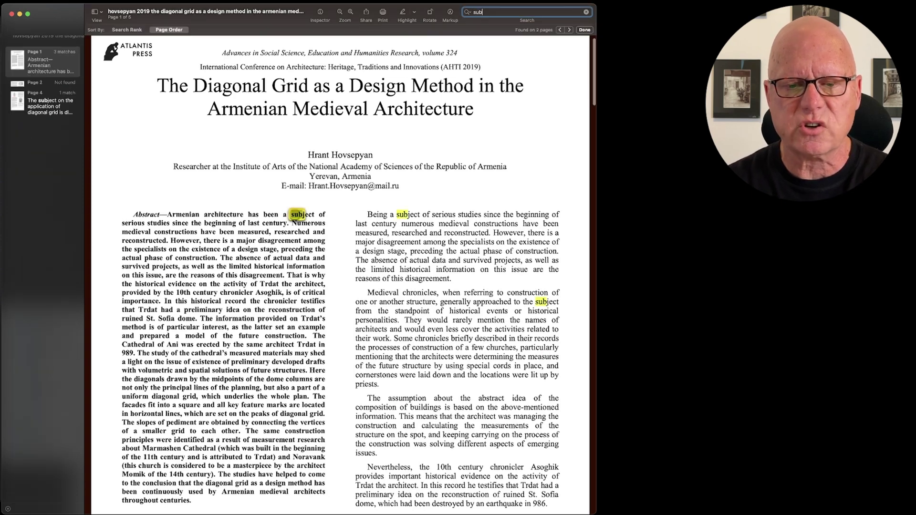
{"action": "type", "text": "ject"}
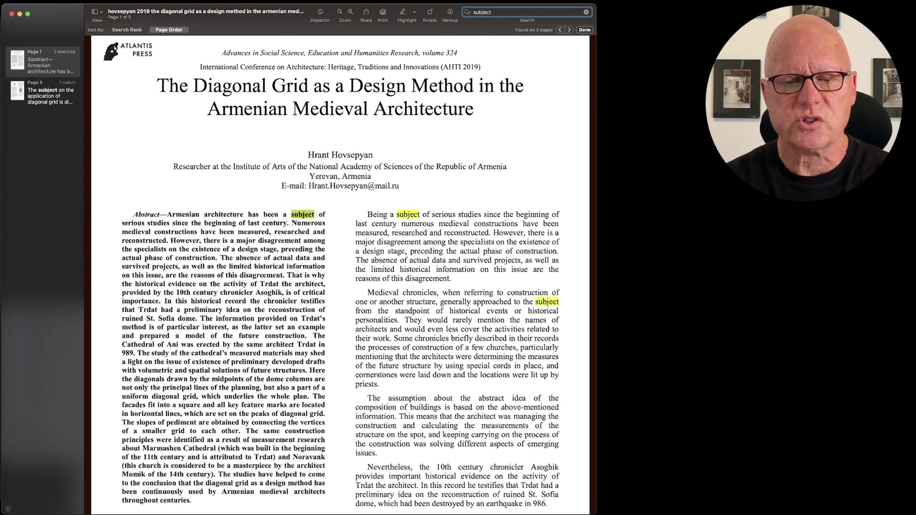
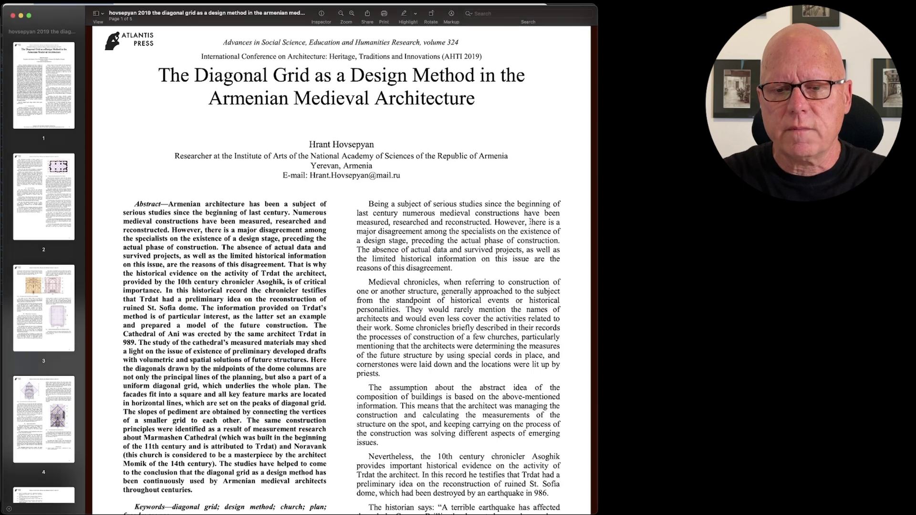
Step: Highlight the passage "there is a major disagreement … phase of construction" in yellow and undo that highlight
{"action": "left_click_drag", "start_coordinate": [561, 240], "coordinate": [531, 224]}
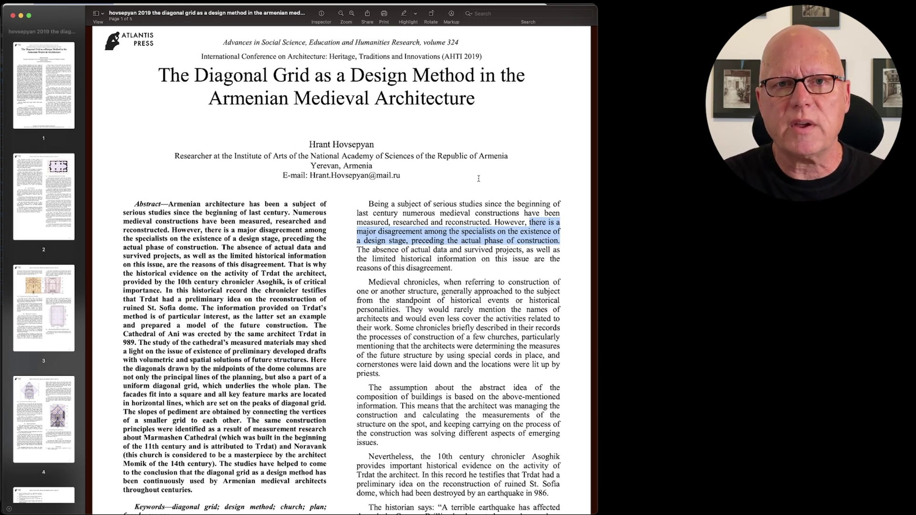
{"action": "left_click", "coordinate": [521, 212]}
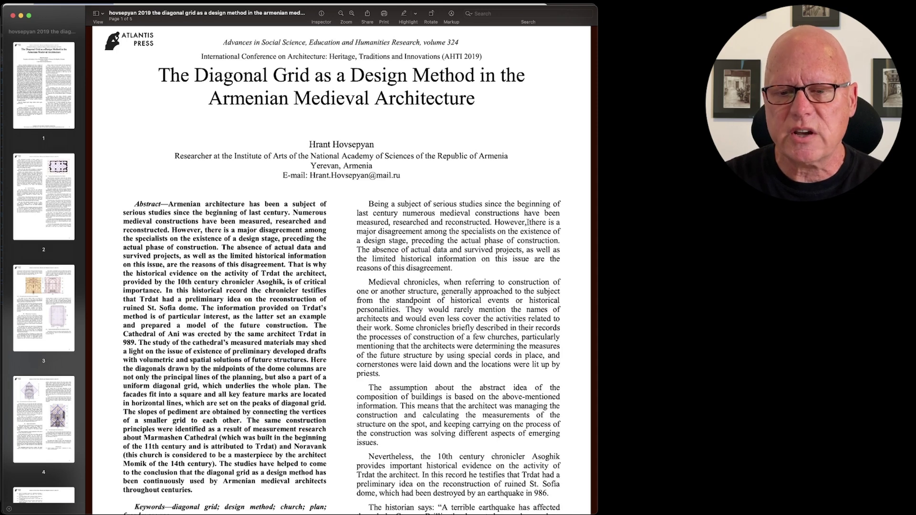
{"action": "left_click", "coordinate": [415, 13]}
{"action": "left_click", "coordinate": [423, 26]}
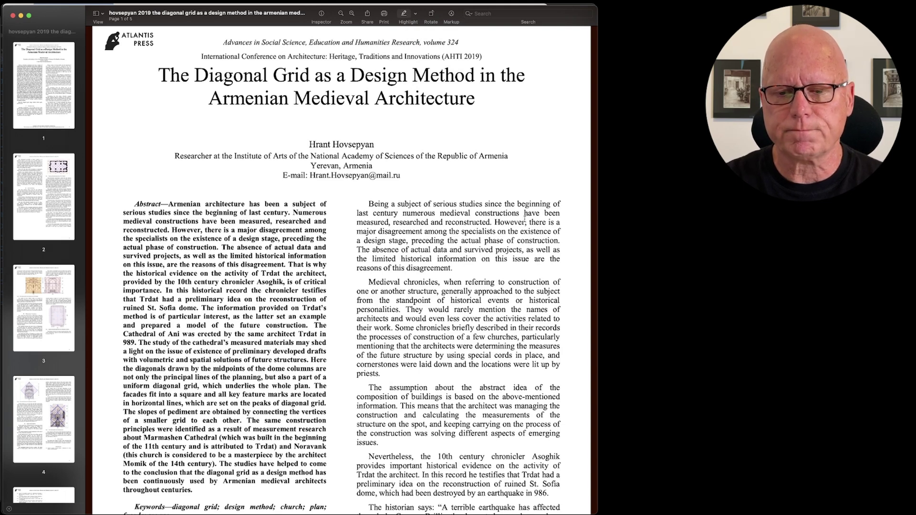
{"action": "left_click_drag", "start_coordinate": [528, 222], "coordinate": [562, 240]}
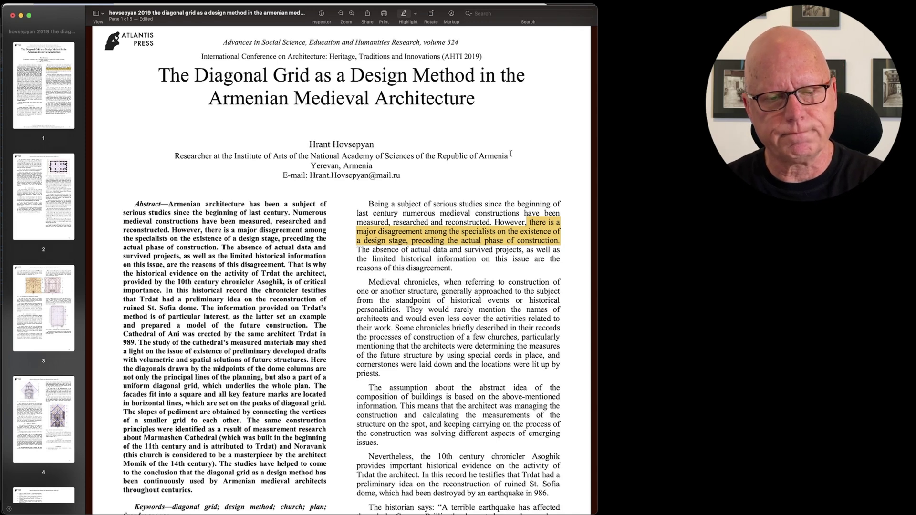
{"action": "scroll", "coordinate": [511, 154], "scroll_direction": "up", "scroll_amount": 1}
{"action": "left_click", "coordinate": [654, 115]}
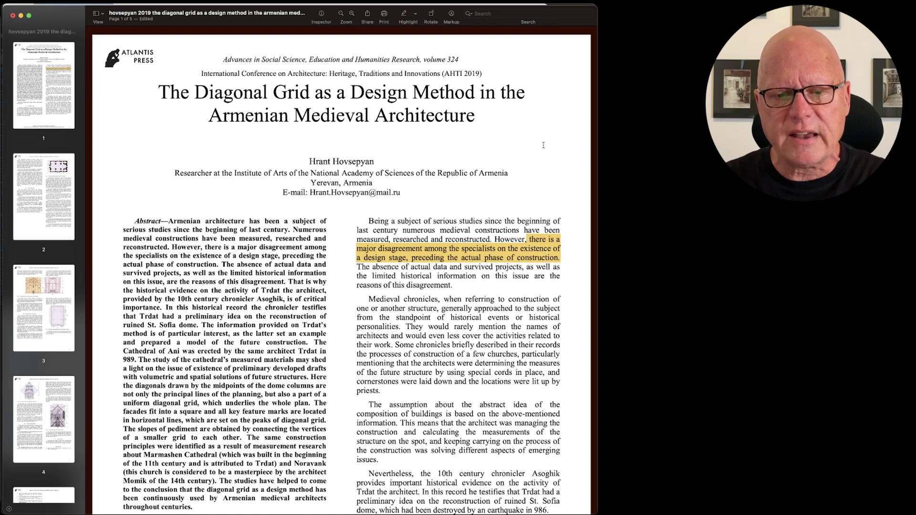
{"action": "key", "text": "super+z"}
{"action": "scroll", "coordinate": [517, 144], "scroll_direction": "down", "scroll_amount": 1}
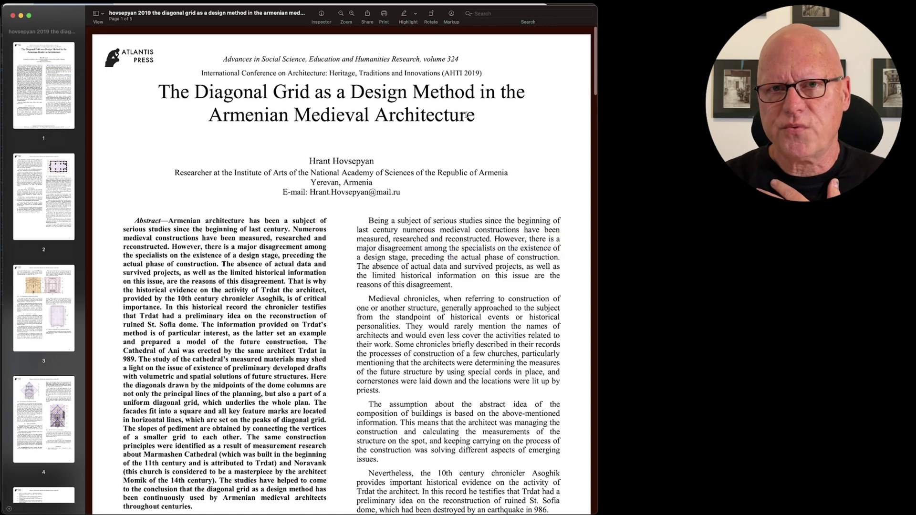
Step: Underline the passage "there is a major disagreement among the specialists … the actual phase of construction" using the underline markup style
{"action": "left_click", "coordinate": [415, 15]}
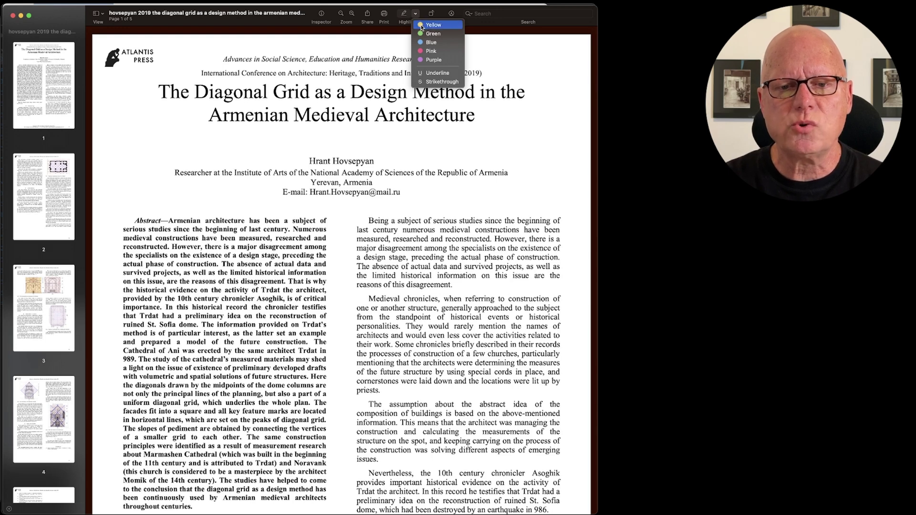
{"action": "left_click", "coordinate": [426, 76]}
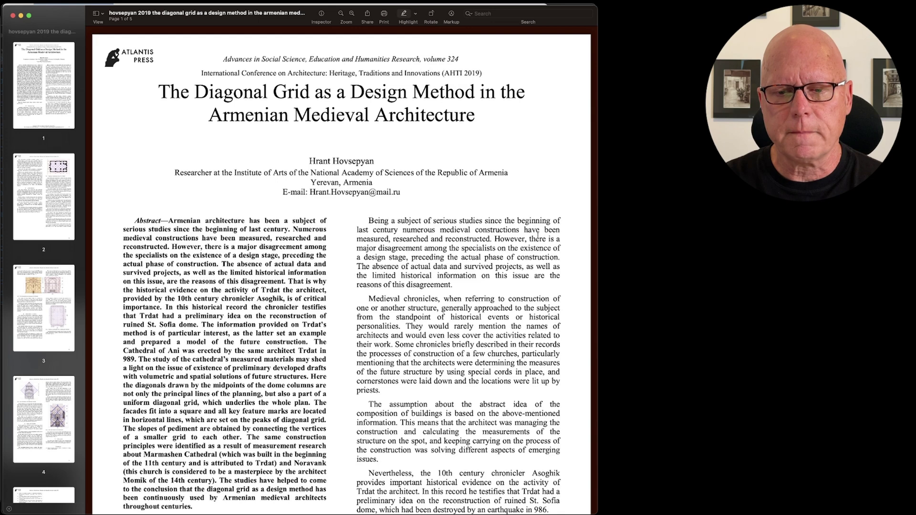
{"action": "left_click_drag", "start_coordinate": [529, 238], "coordinate": [562, 258]}
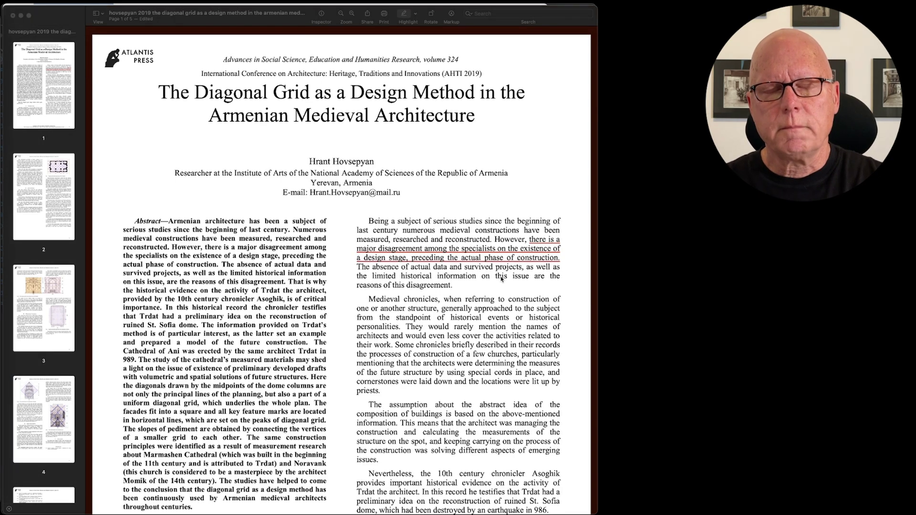
{"action": "left_click", "coordinate": [526, 168]}
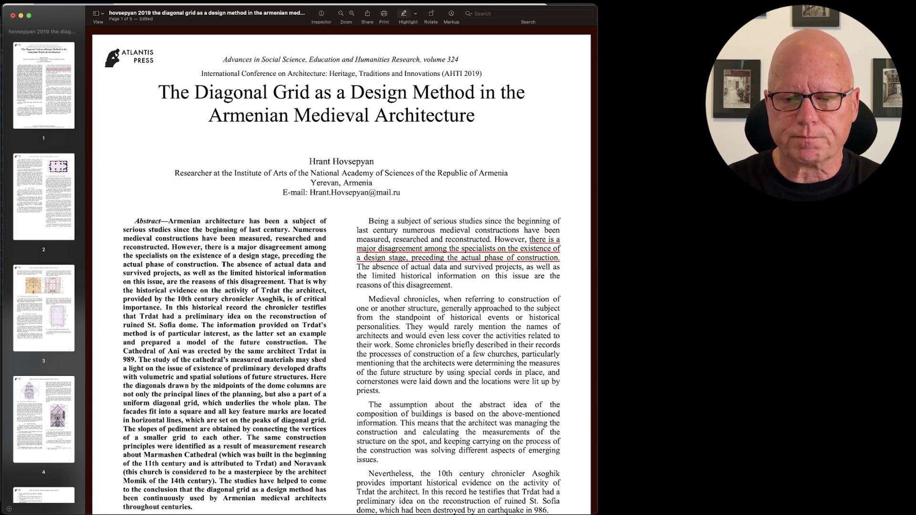
Step: Underline "They would rarely mention the names of architects … their work" and "assumption about the abstract idea … above-mentioned information" on page 1
{"action": "left_click_drag", "start_coordinate": [406, 326], "coordinate": [395, 345]}
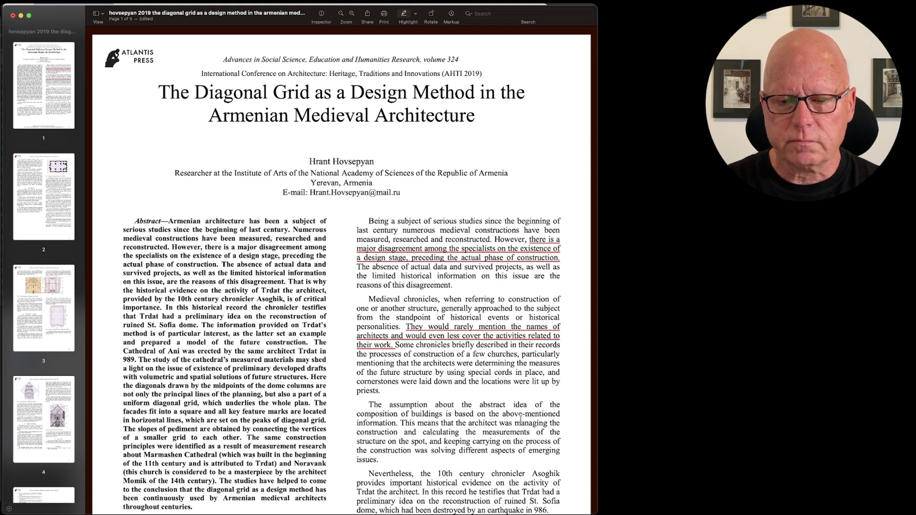
{"action": "left_click_drag", "start_coordinate": [398, 424], "coordinate": [387, 406]}
{"action": "scroll", "coordinate": [387, 405], "scroll_direction": "down", "scroll_amount": 1}
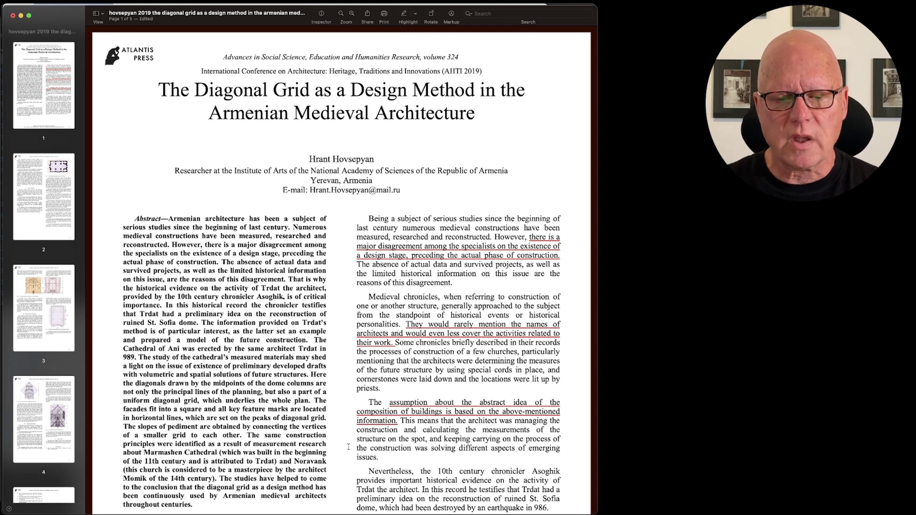
{"action": "left_click_drag", "start_coordinate": [403, 365], "coordinate": [496, 382]}
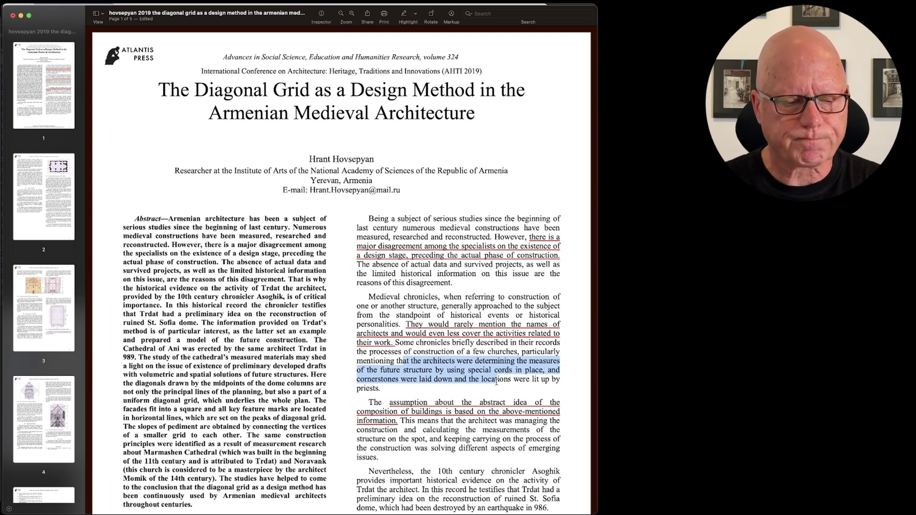
{"action": "left_click", "coordinate": [497, 382]}
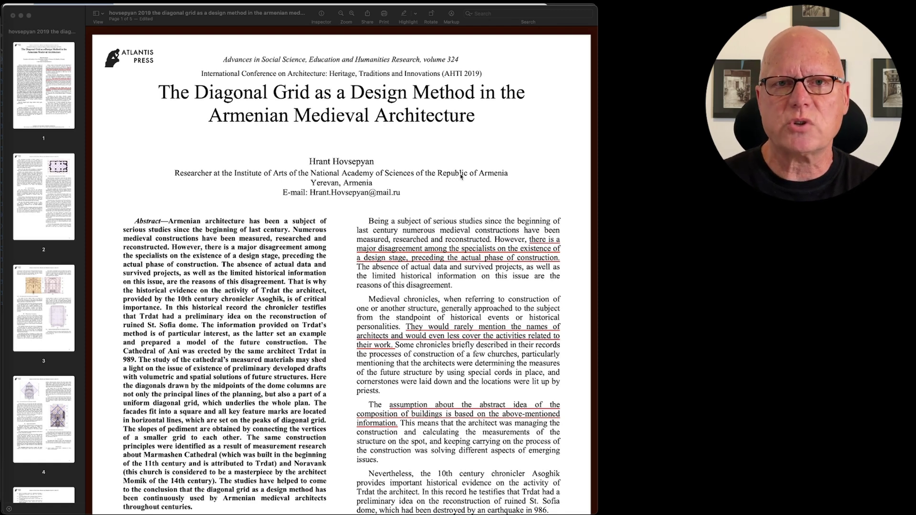
{"action": "left_click", "coordinate": [423, 204]}
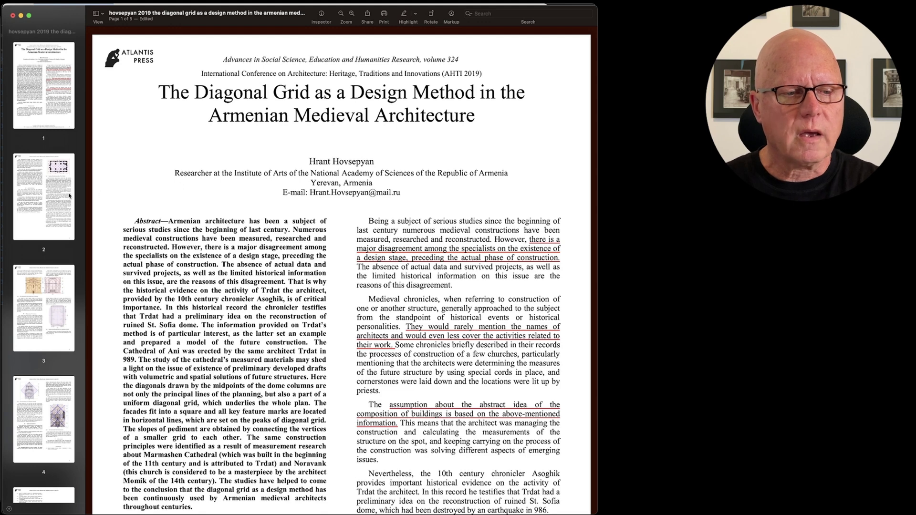
Step: Switch to Zotero and add a note from annotations to the diagonal grid conference paper
{"action": "left_click", "coordinate": [3, 270]}
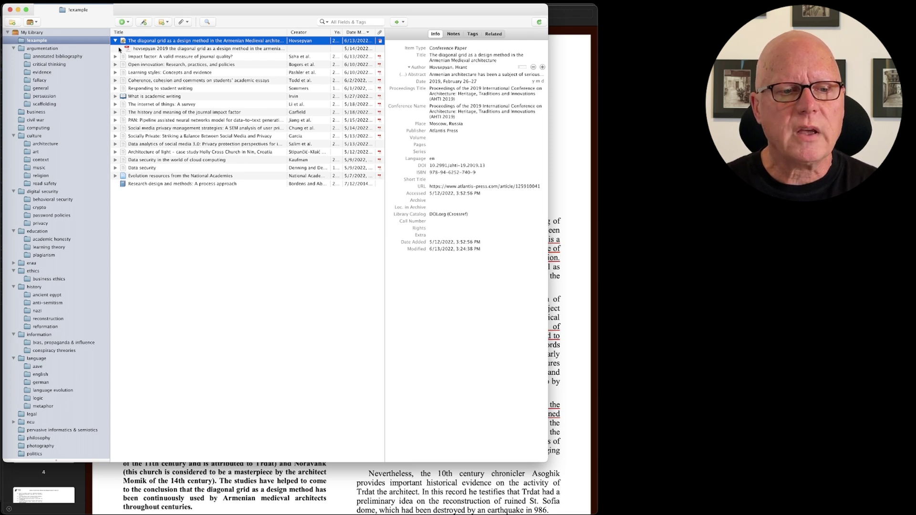
{"action": "right_click", "coordinate": [140, 42]}
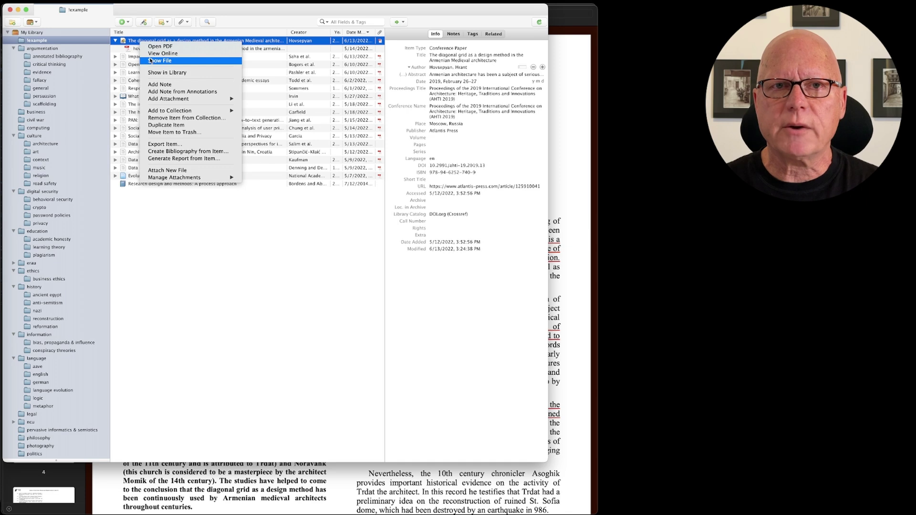
{"action": "right_click", "coordinate": [256, 43]}
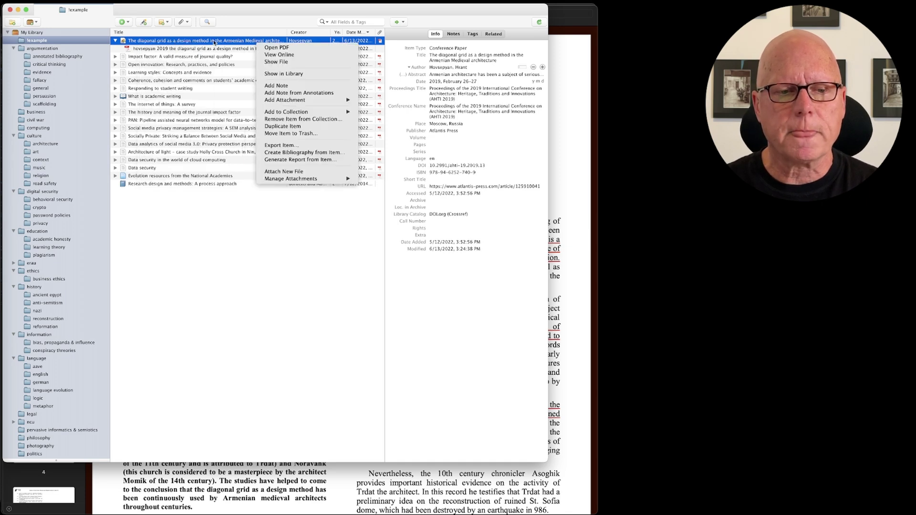
{"action": "right_click", "coordinate": [214, 42]}
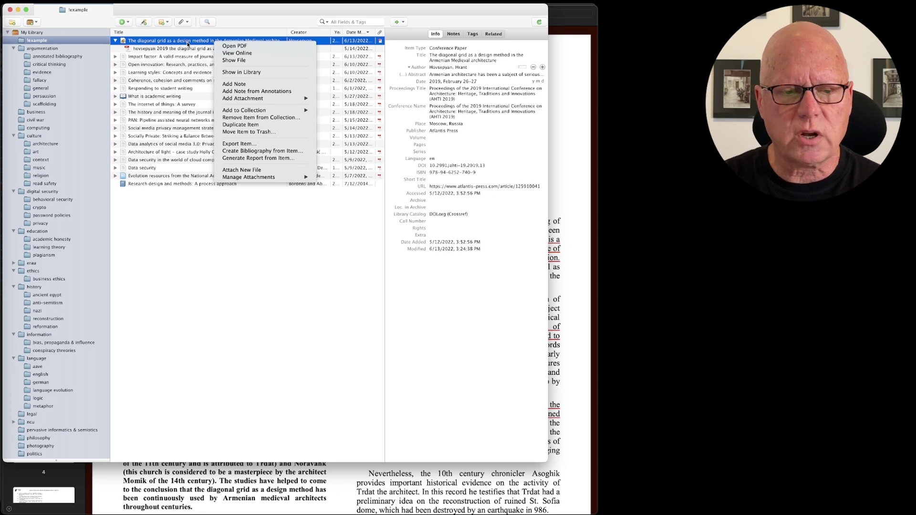
{"action": "left_click", "coordinate": [238, 92]}
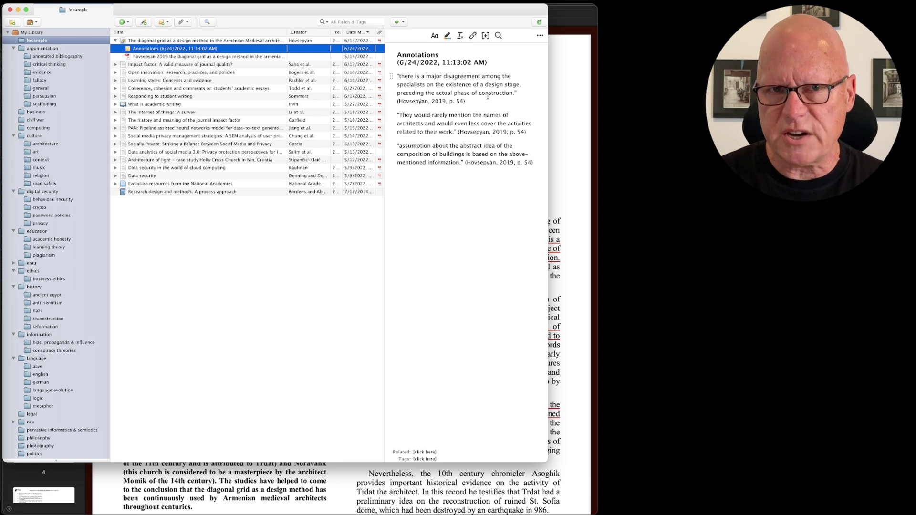
Step: Review the extracted quotations in the annotations note together with their author, year and page citations
{"action": "left_click", "coordinate": [414, 102]}
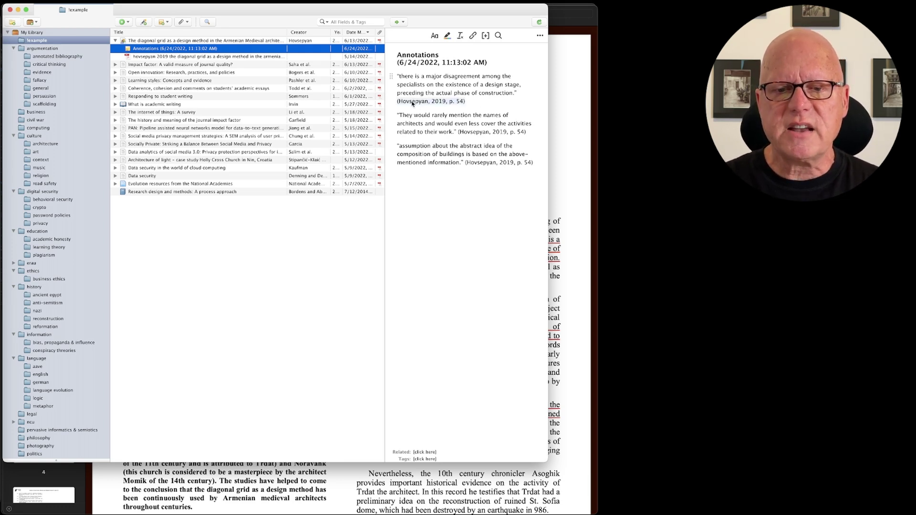
{"action": "left_click", "coordinate": [457, 106]}
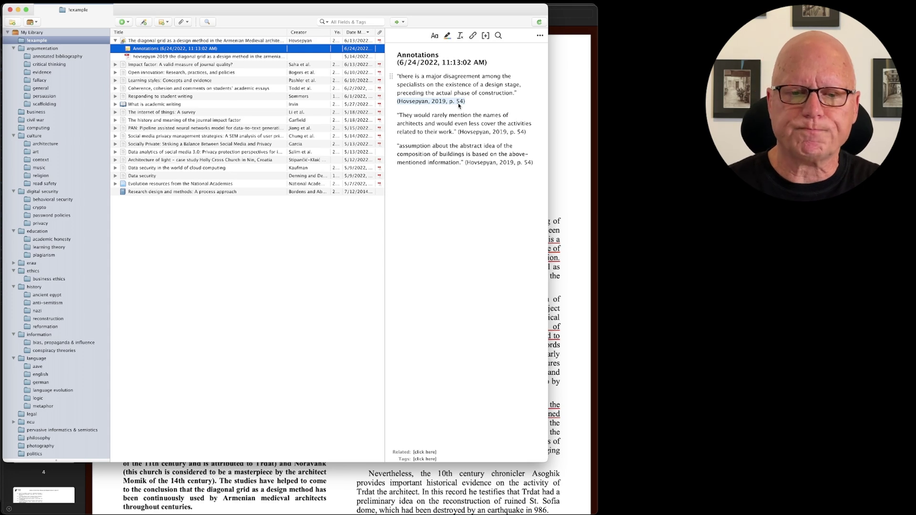
{"action": "left_click", "coordinate": [447, 175]}
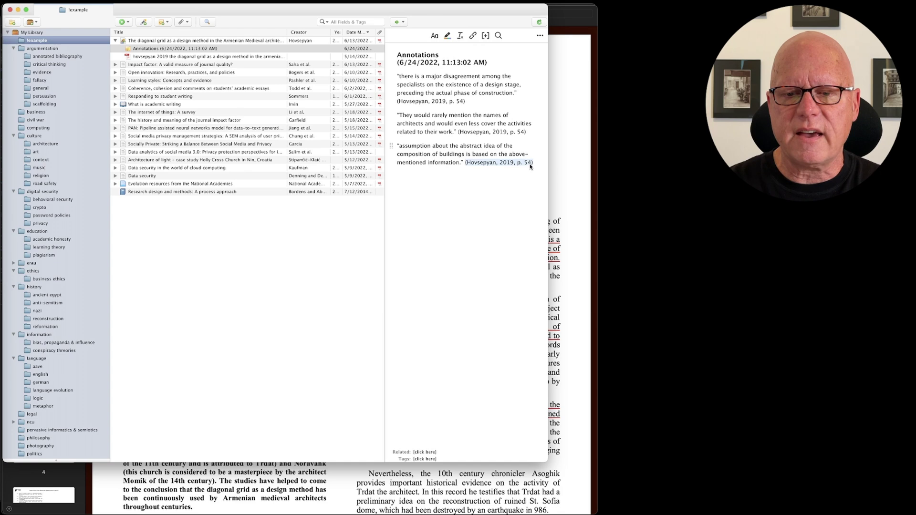
{"action": "mouse_move", "coordinate": [537, 163]}
{"action": "left_mouse_down"}
{"action": "mouse_move", "coordinate": [398, 143]}
{"action": "mouse_move", "coordinate": [398, 75]}
{"action": "mouse_move", "coordinate": [389, 74]}
{"action": "left_mouse_up"}
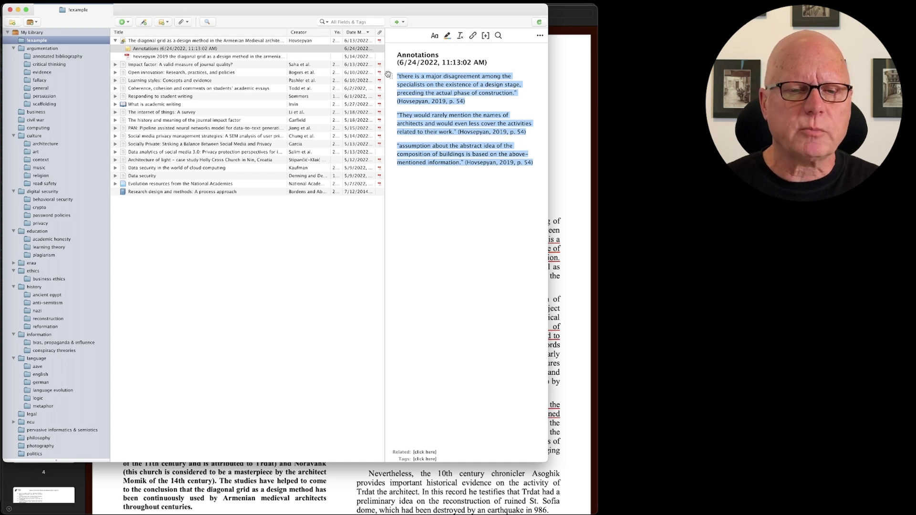
{"action": "left_click", "coordinate": [446, 206]}
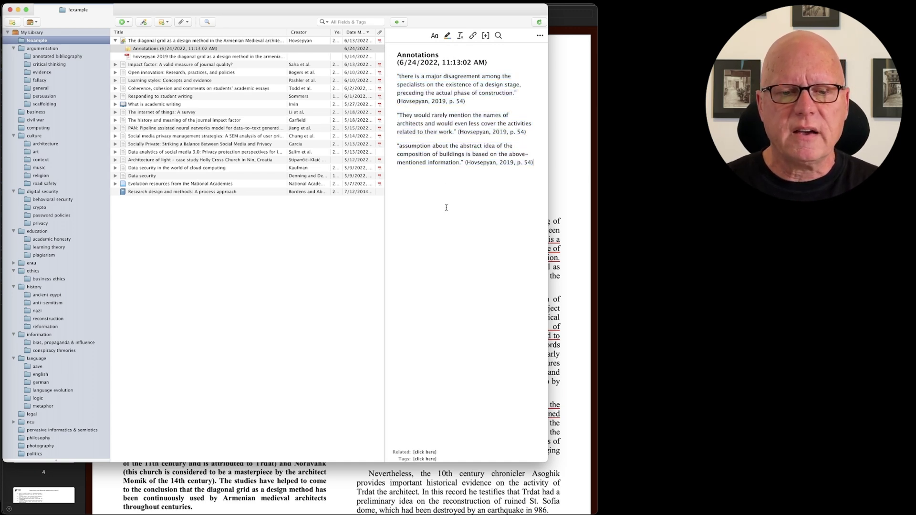
{"action": "mouse_move", "coordinate": [536, 163]}
{"action": "left_mouse_down"}
{"action": "mouse_move", "coordinate": [397, 115]}
{"action": "mouse_move", "coordinate": [395, 75]}
{"action": "left_mouse_up"}
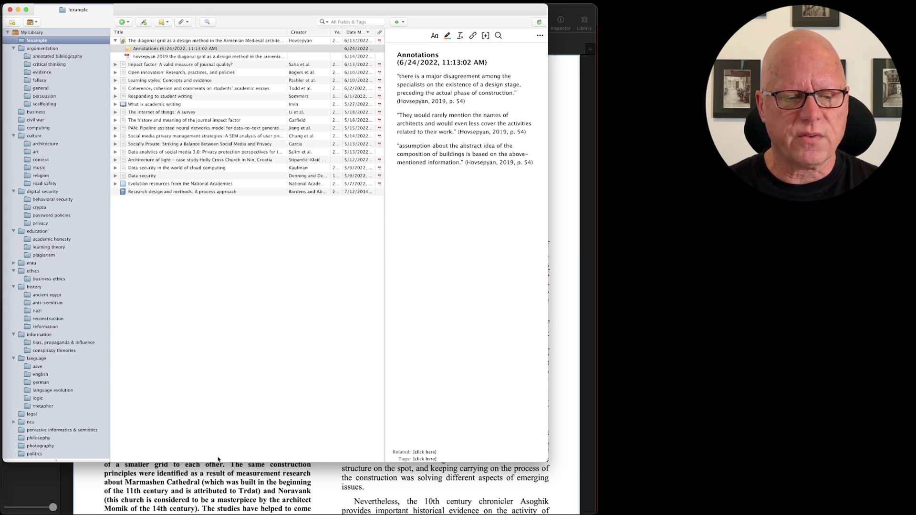
Step: Switch back to the PDF editor and underline "Being a subject of serious studies … numerous medieval constructions" in page 1's introduction using the underline markup style
{"action": "left_click", "coordinate": [227, 491]}
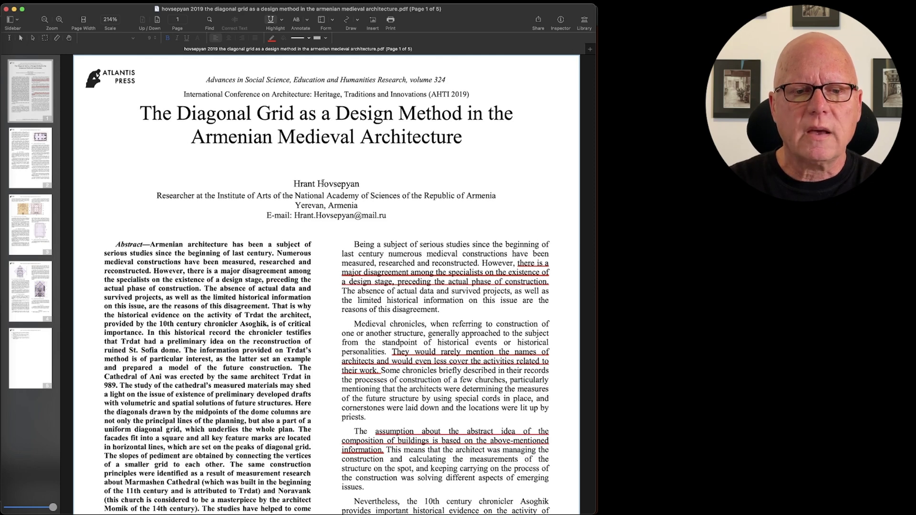
{"action": "left_click", "coordinate": [282, 21]}
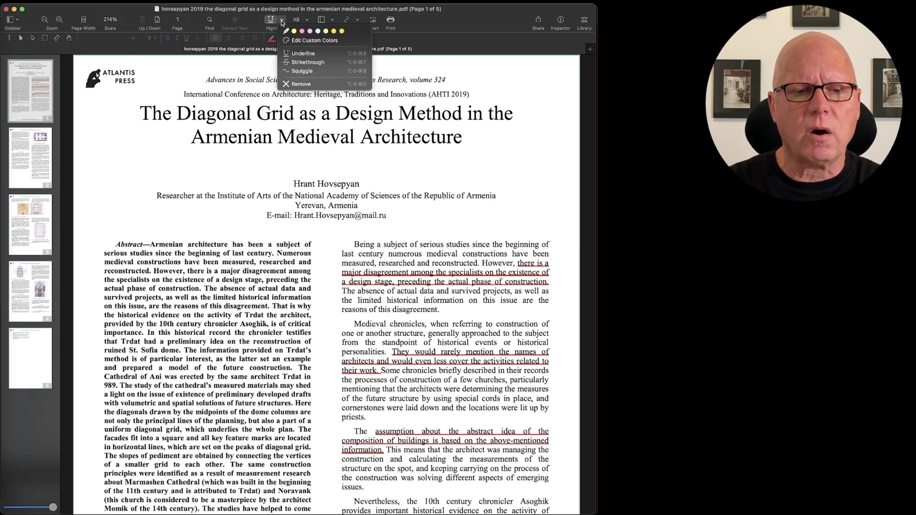
{"action": "left_click", "coordinate": [297, 54]}
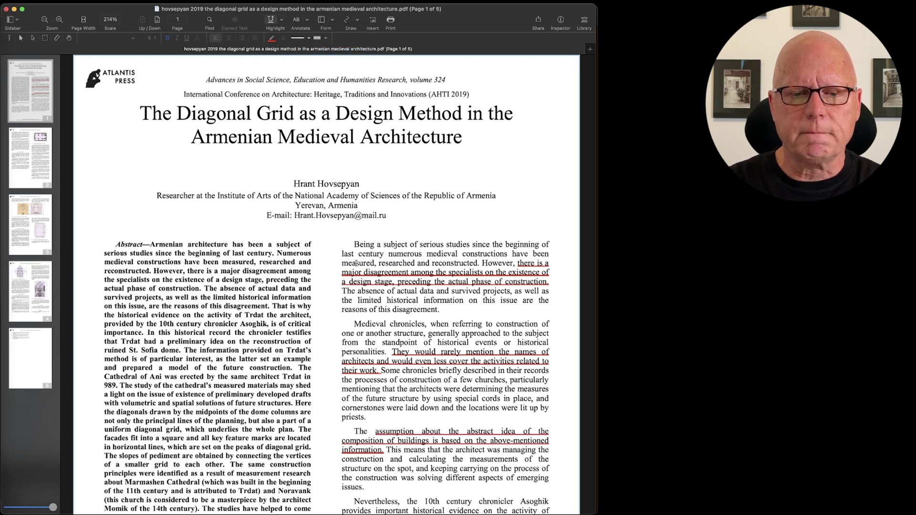
{"action": "left_click_drag", "start_coordinate": [352, 244], "coordinate": [507, 255]}
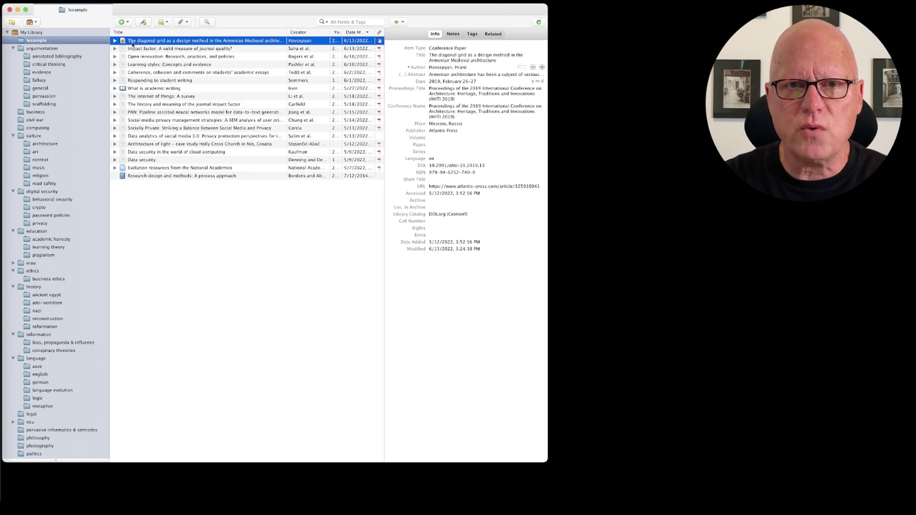
Step: Show the diagonal grid conference paper's PDF attachment from Zotero in its Finder storage folder and select the file there
{"action": "left_click", "coordinate": [114, 42]}
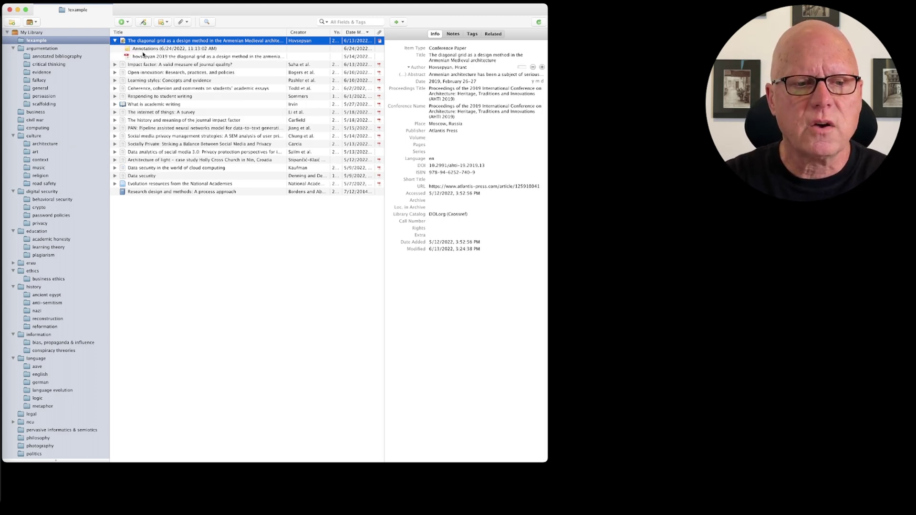
{"action": "left_click", "coordinate": [146, 58]}
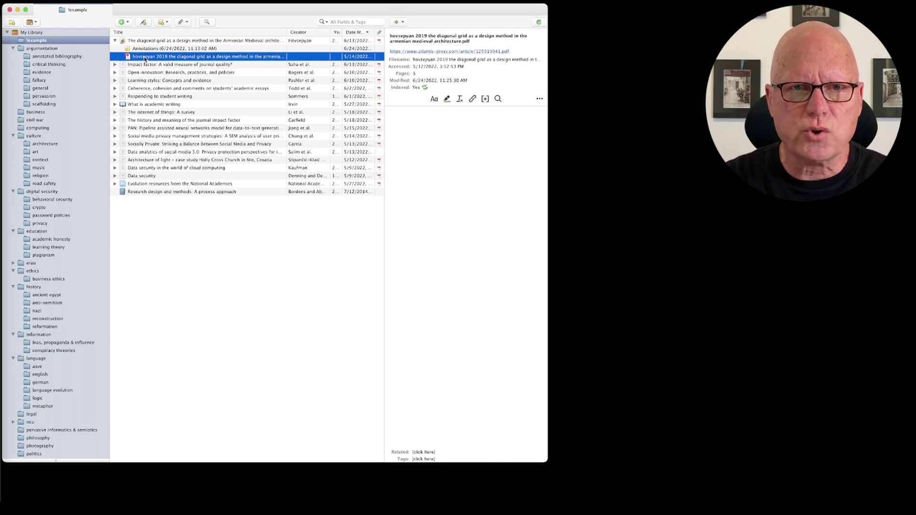
{"action": "right_click", "coordinate": [145, 58]}
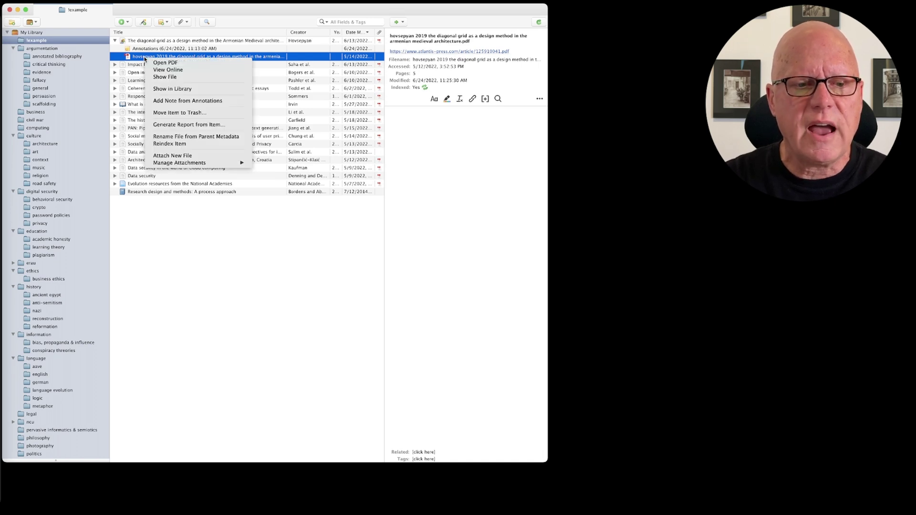
{"action": "left_click", "coordinate": [164, 77]}
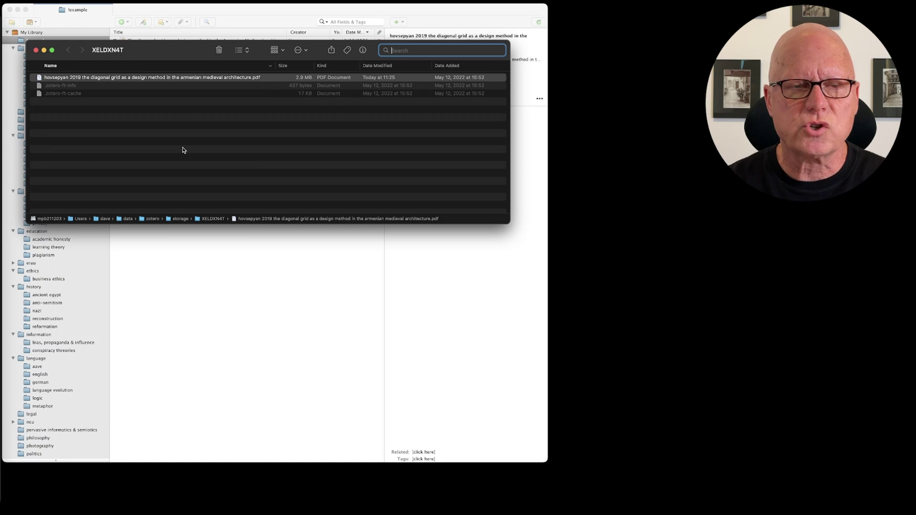
{"action": "left_click", "coordinate": [132, 78]}
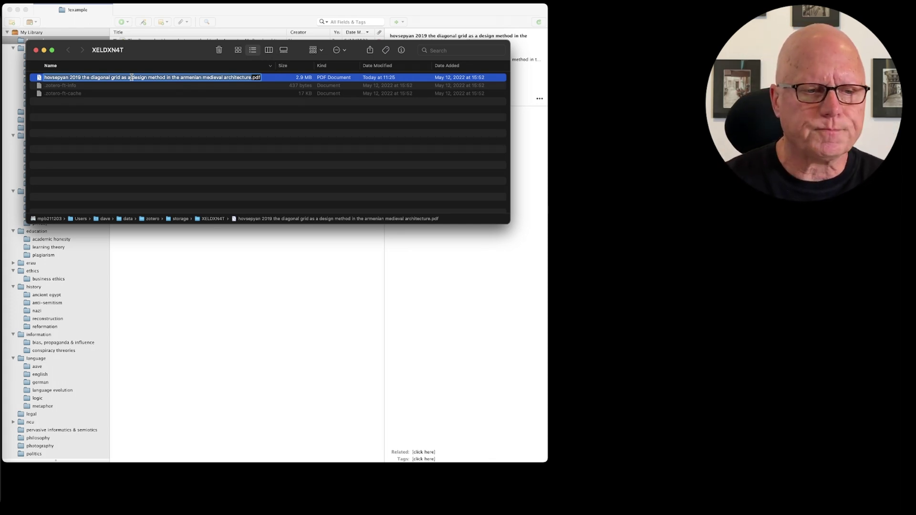
{"action": "key", "text": "Return"}
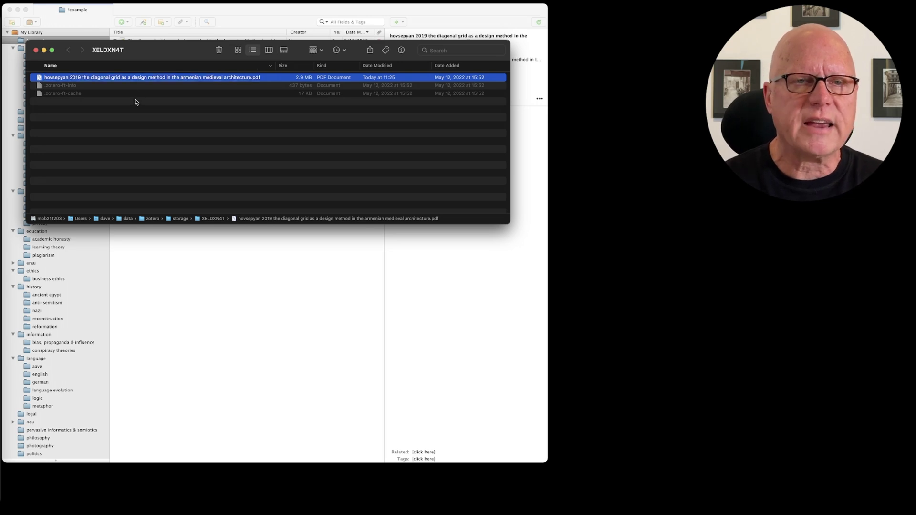